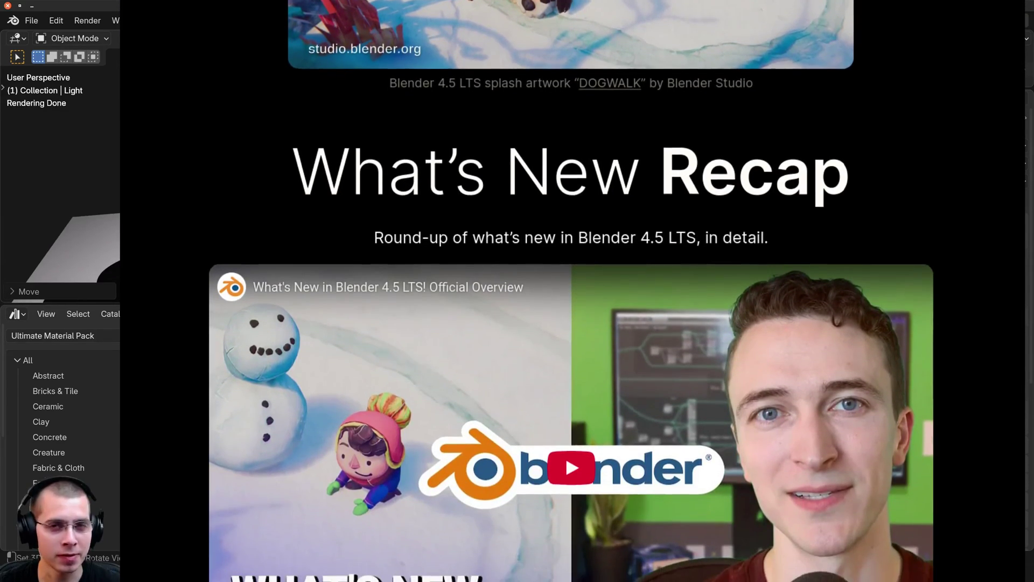
middle_click_drag(467, 165, 464, 164)
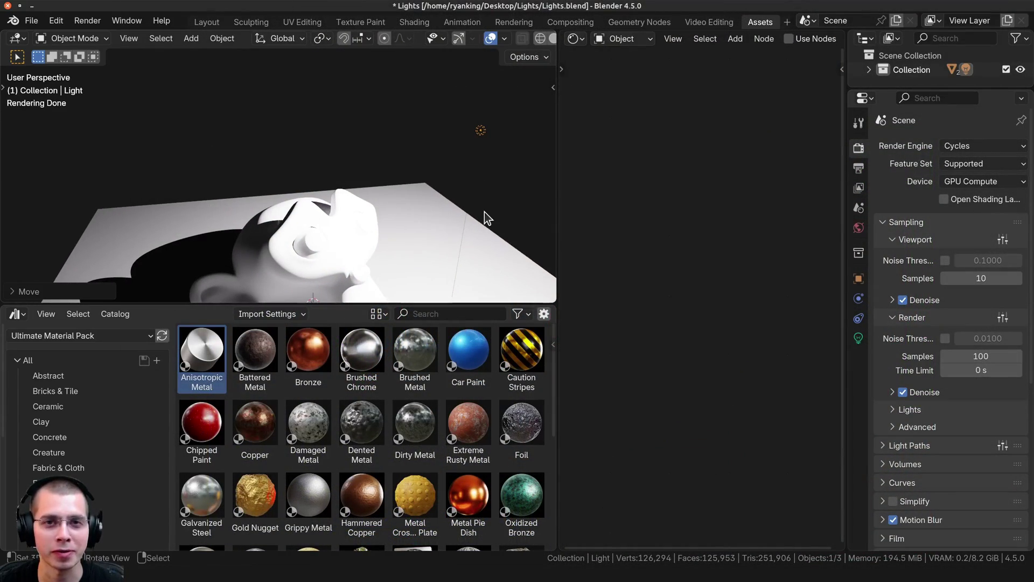
key("ctrl+space")
key("shift+a")
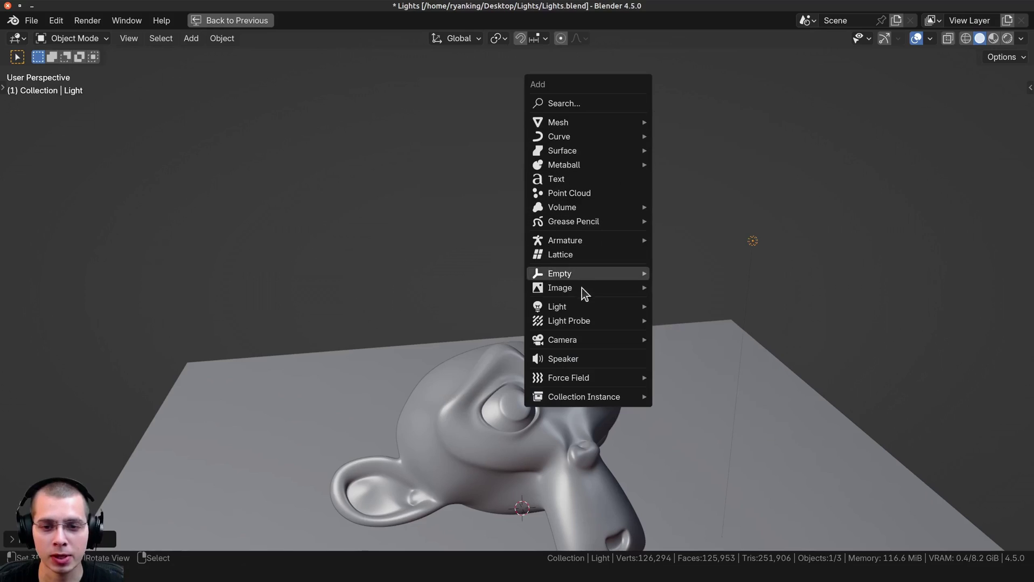
mouse_move(582, 307)
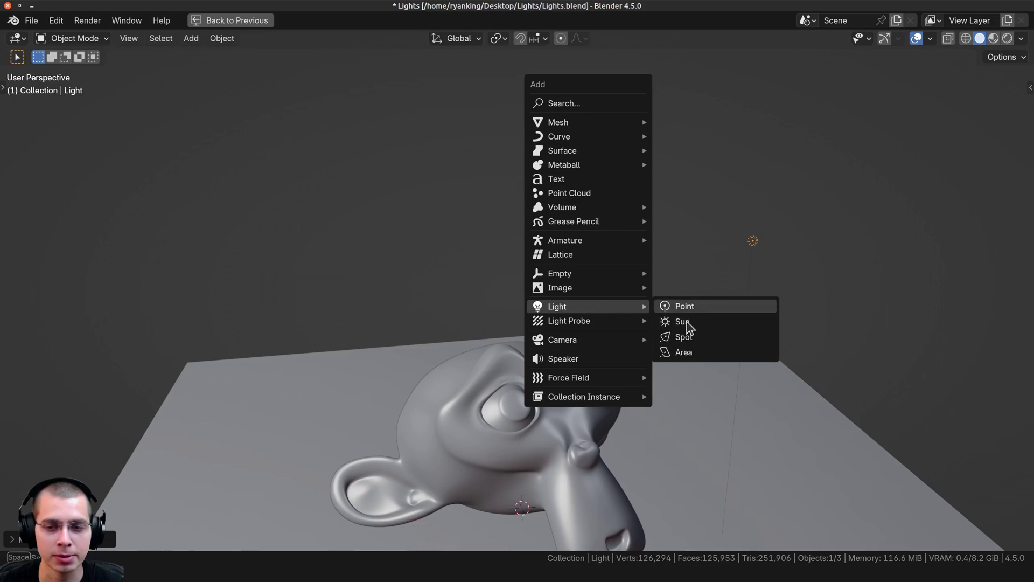
key("Escape")
key("ctrl+space")
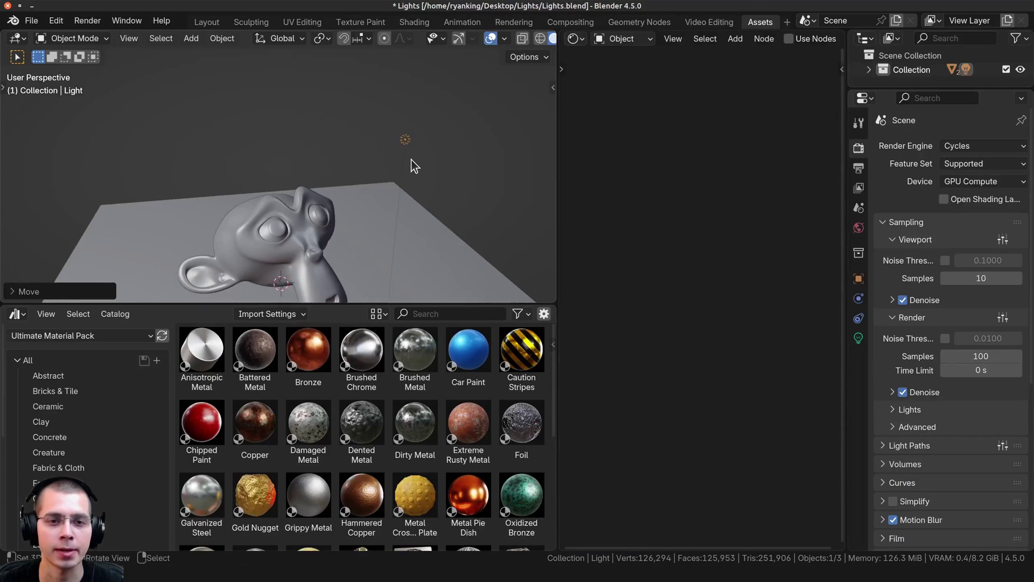
middle_click_drag(412, 160, 414, 141)
key("g")
right_click(390, 125)
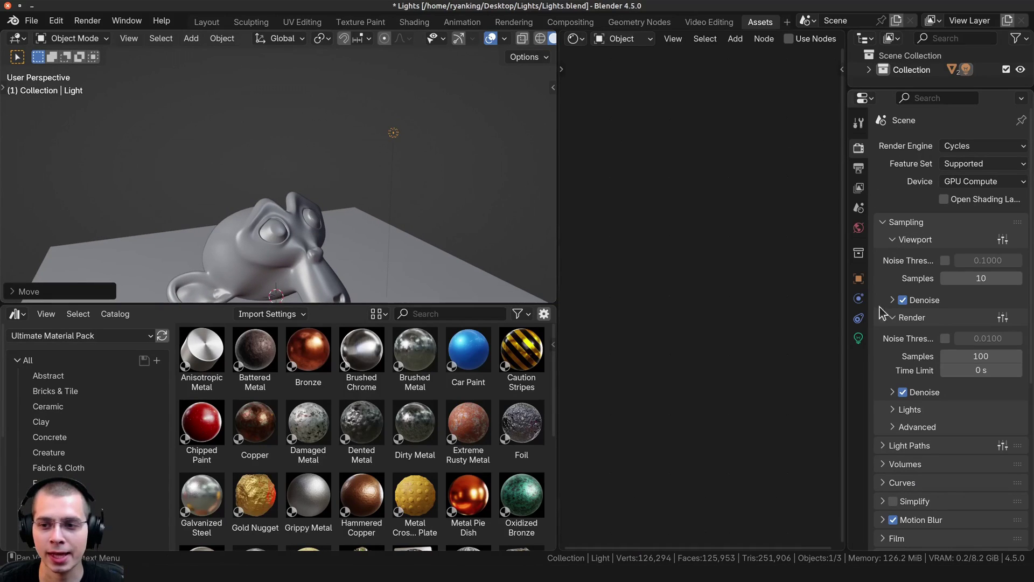
Show the light's object data properties and widen the properties editor.
left_click(857, 339)
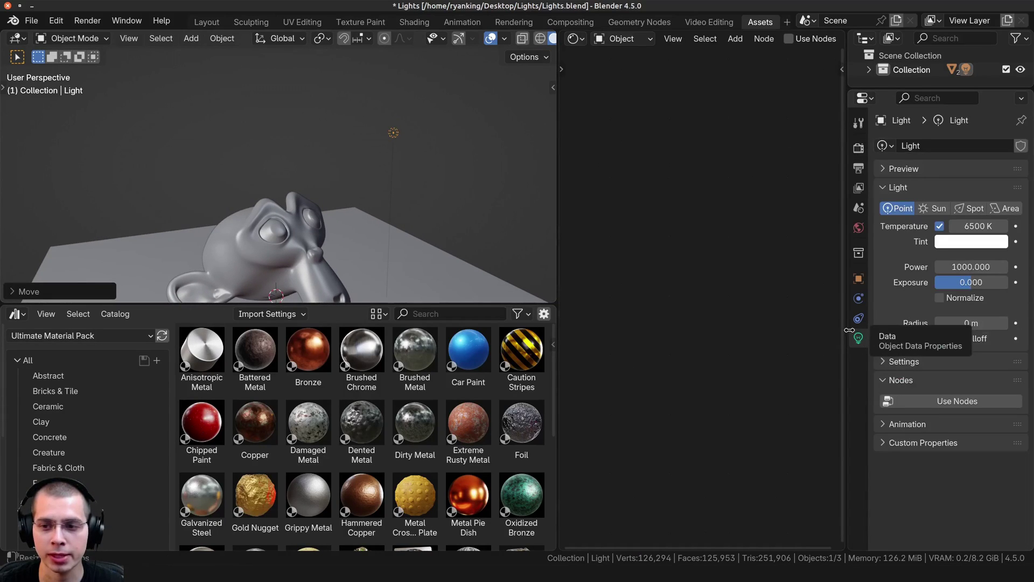
left_click_drag(850, 330, 826, 323)
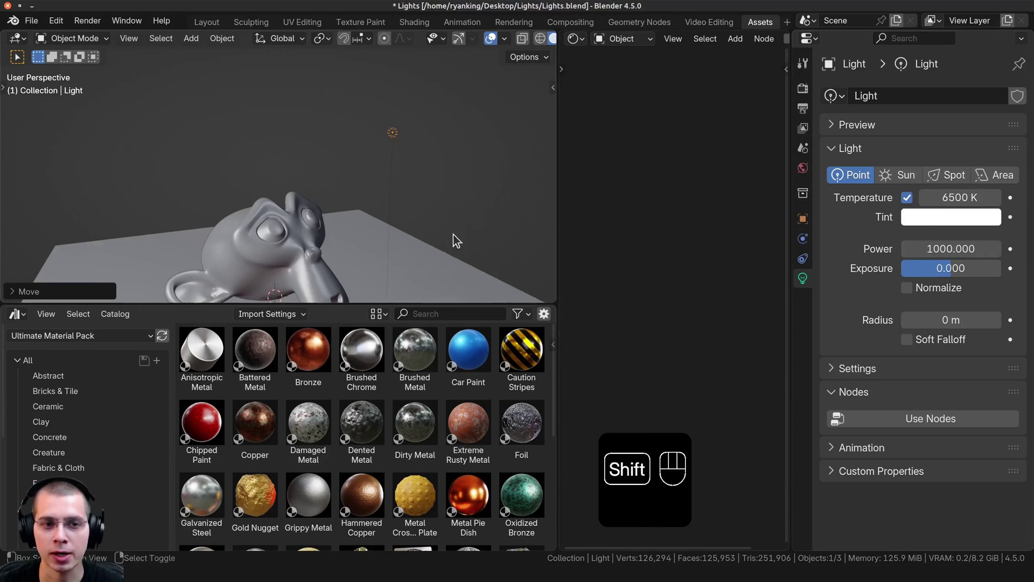
left_click_drag(454, 240, 464, 221, "shift")
Apply the Extreme Rusty Metal material from the Ultimate Material Pack to the monkey head.
scroll(258, 410, "down", 2)
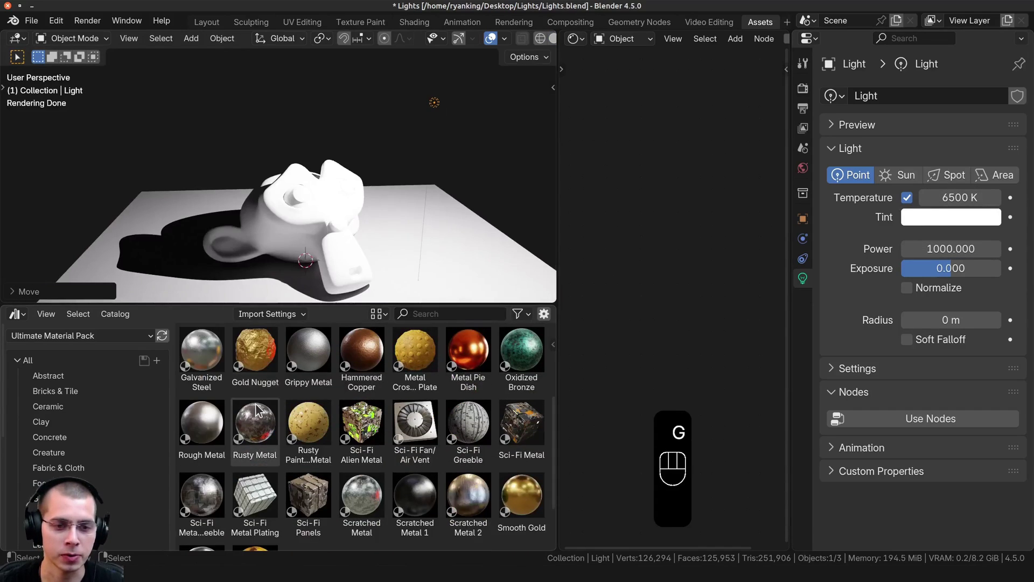
scroll(259, 410, "up", 4)
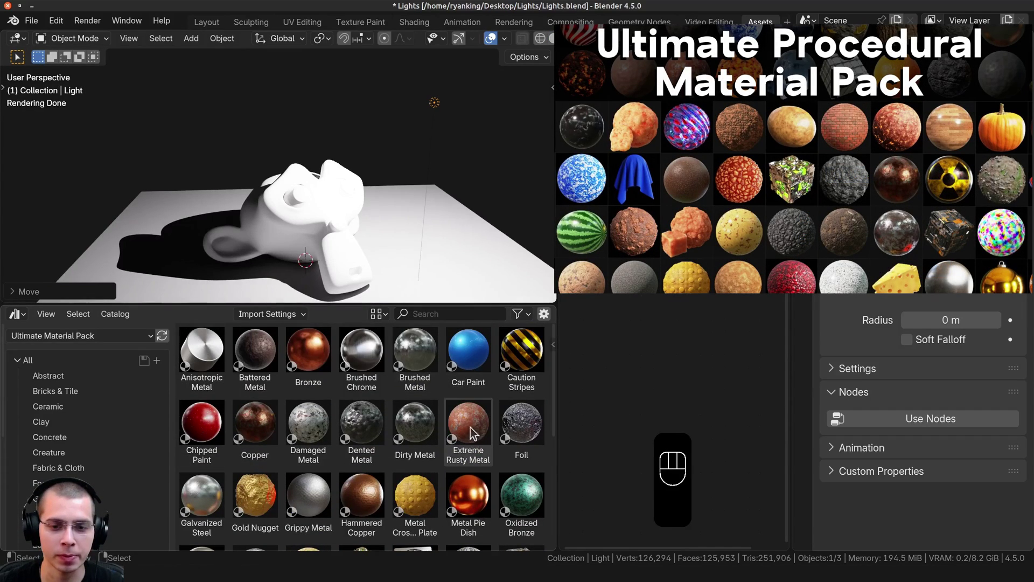
left_click_drag(473, 432, 323, 218)
middle_click_drag(345, 211, 356, 181)
scroll(358, 170, "up", 4)
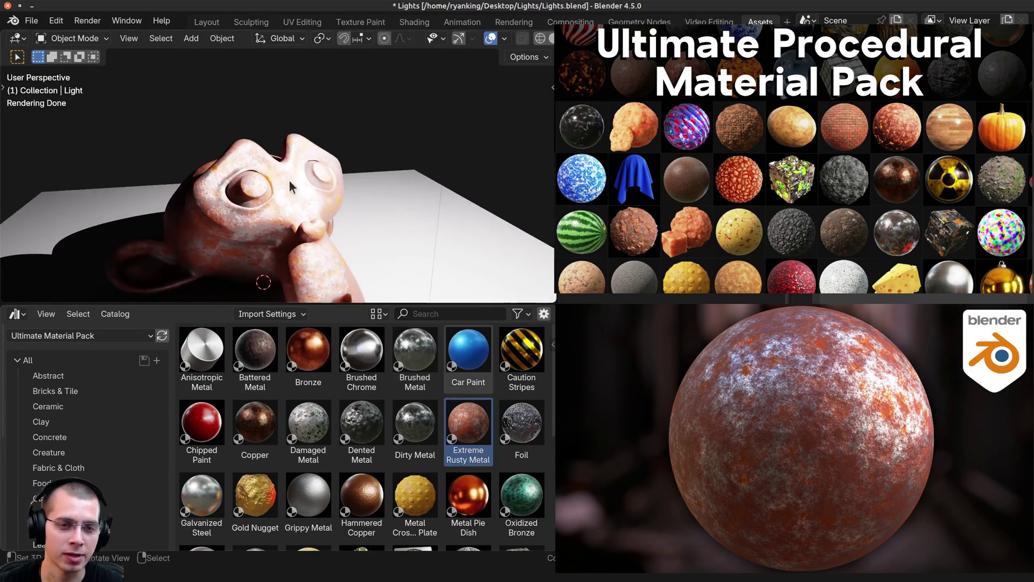
middle_click_drag(289, 180, 341, 147)
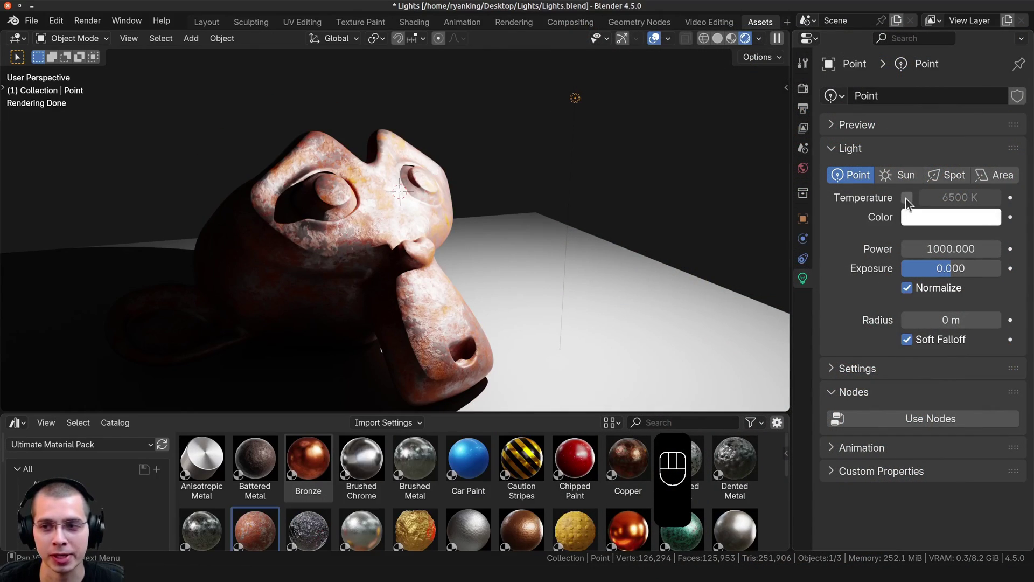
Enable the point light's colour temperature and set it to 20000 K.
left_click(906, 198)
middle_click_drag(624, 242, 608, 242, "shift")
left_click_drag(963, 198, 1008, 198)
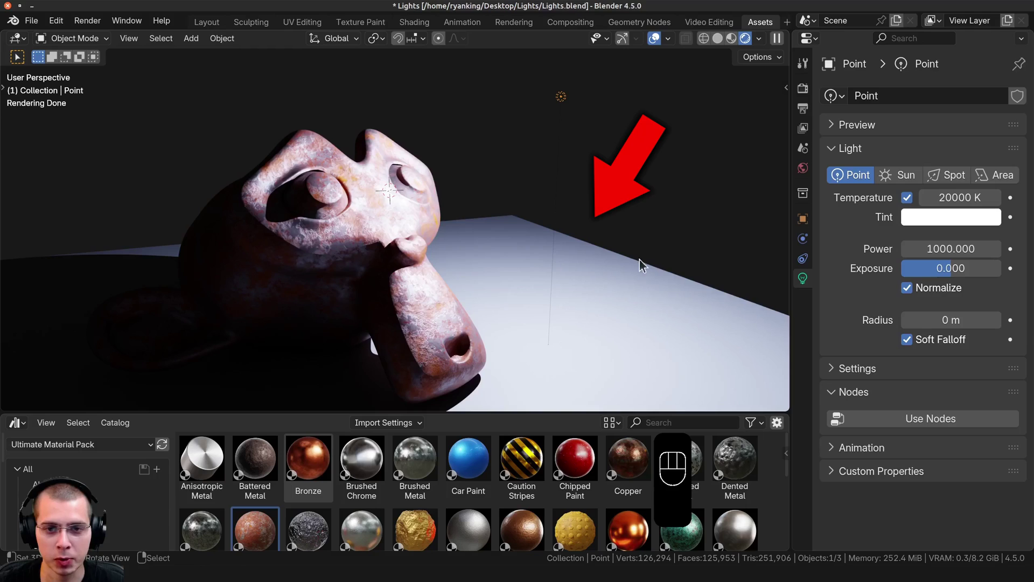
Warm the point light by setting its temperature to 5464 K.
middle_click_drag(566, 140, 566, 142)
mouse_move(441, 208)
middle_mouse_down()
mouse_move(439, 217)
mouse_move(455, 200)
middle_mouse_up()
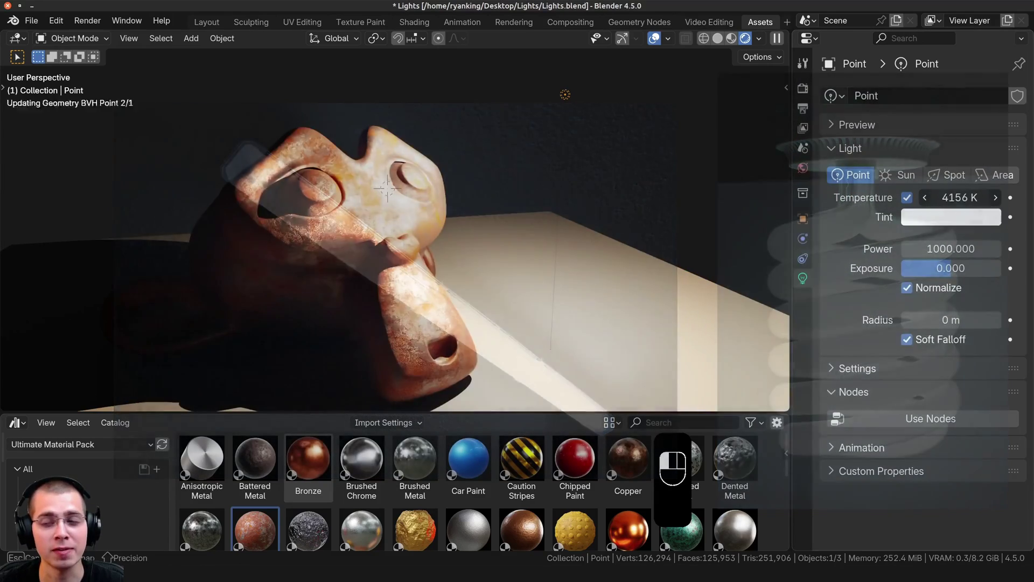
left_click_drag(961, 198, 969, 197)
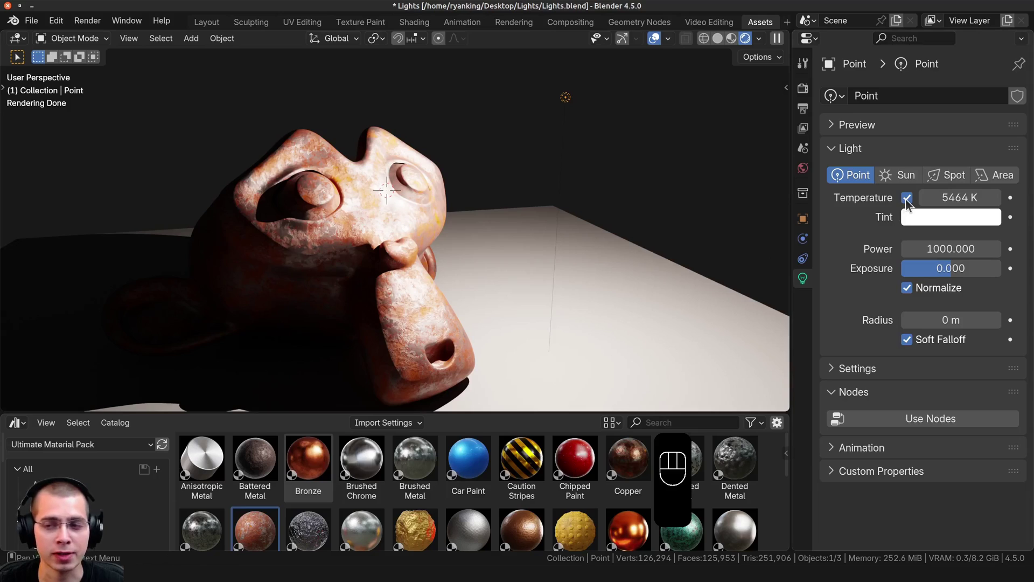
Turn off the light's temperature and give the light a warm yellow colour.
left_click(907, 198)
left_click(917, 217)
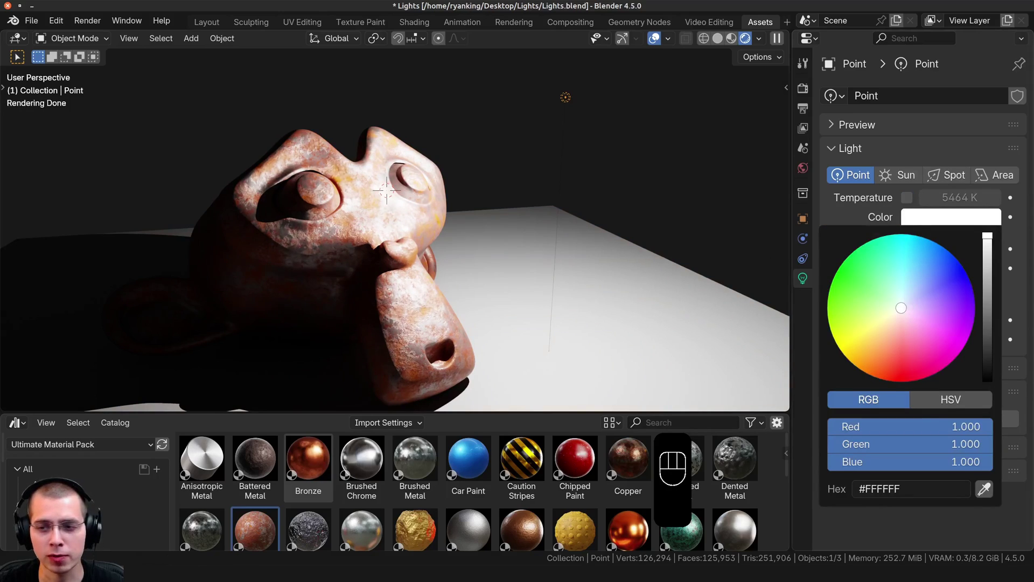
mouse_move(905, 302)
left_mouse_down()
mouse_move(924, 273)
mouse_move(885, 336)
mouse_move(861, 345)
left_mouse_up()
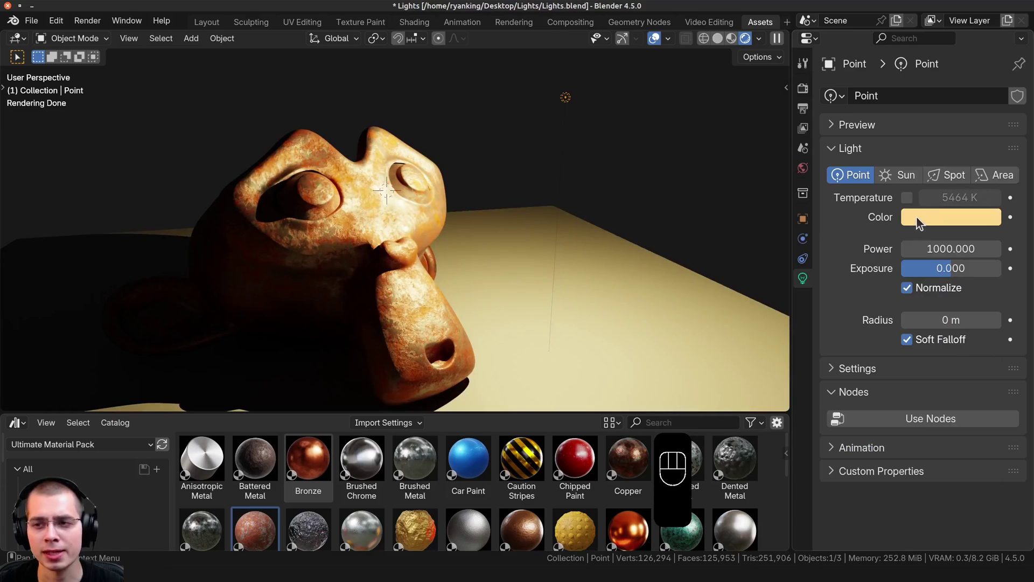
Reset the light's colour to white, re-enable its temperature and set it to 13284 K.
key("BackSpace")
left_click(907, 197)
mouse_move(959, 197)
left_mouse_down()
mouse_move(975, 197)
mouse_move(943, 198)
mouse_move(1013, 198)
mouse_move(948, 197)
left_mouse_up()
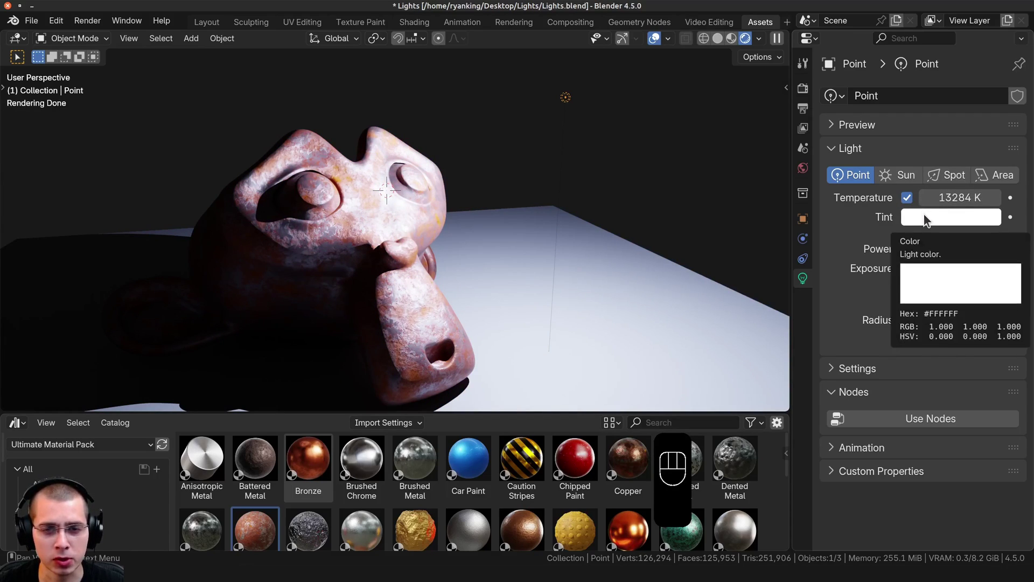
Set the light's temperature to 20000 K and its tint to a very pale cyan.
left_click(926, 218)
mouse_move(900, 302)
left_mouse_down()
mouse_move(899, 282)
mouse_move(885, 330)
left_mouse_up()
left_click_drag(943, 197, 991, 197)
left_click(919, 220)
mouse_move(878, 323)
left_mouse_down()
mouse_move(871, 318)
mouse_move(892, 322)
mouse_move(907, 298)
left_mouse_up()
Compare the light with temperature on and off, leaving the temperature turned off.
left_click(908, 198)
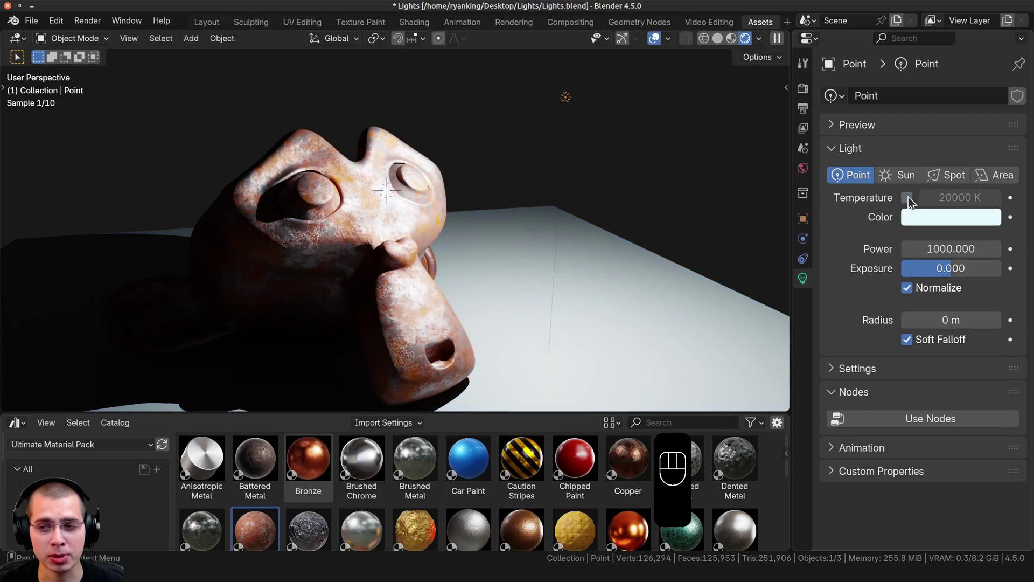
left_click(908, 198)
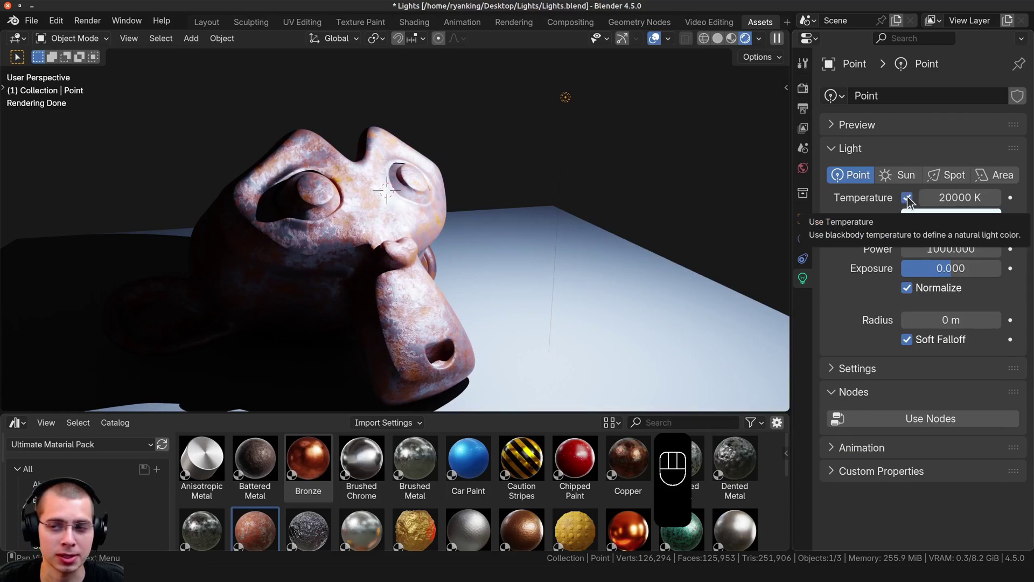
left_click(907, 198)
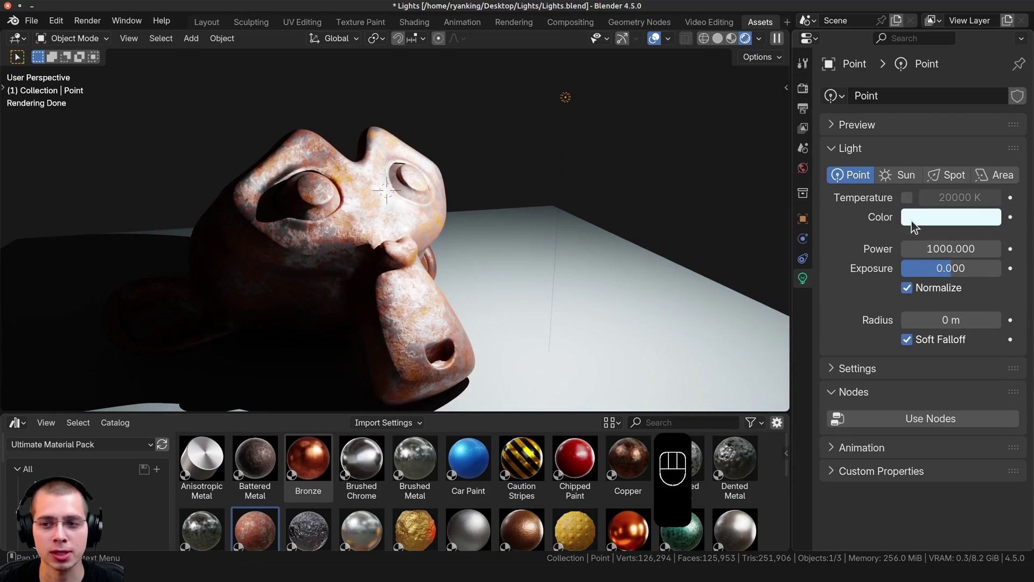
Set the point light's power to 781.8 and its exposure to 3.636.
left_click_drag(944, 250, 915, 250)
middle_click_drag(660, 234, 664, 228, "shift")
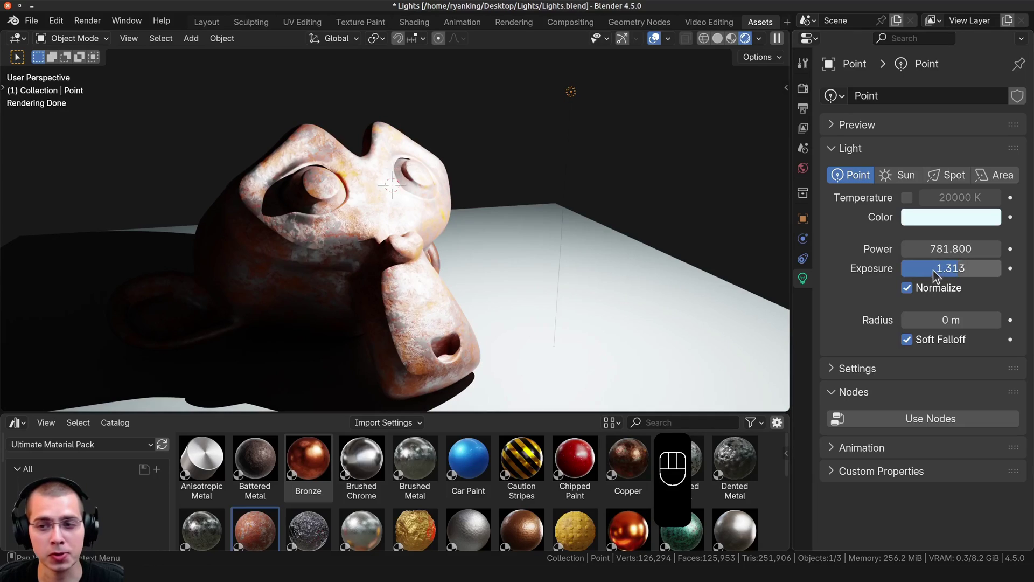
left_click_drag(933, 270, 965, 273)
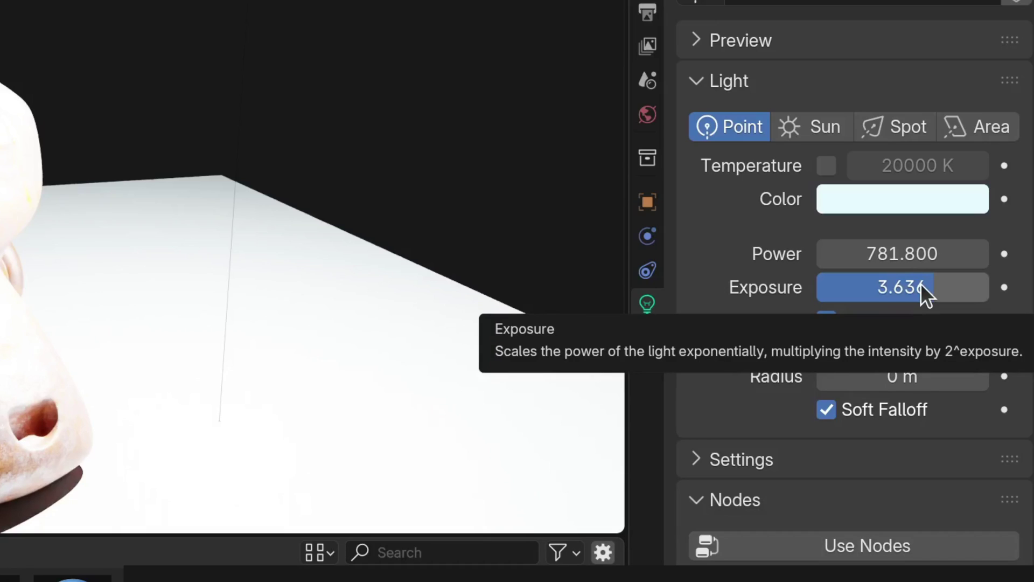
Set the light's power to 1338, exposure to 0.404 and radius to 0.89 m.
left_click_drag(897, 294, 754, 294)
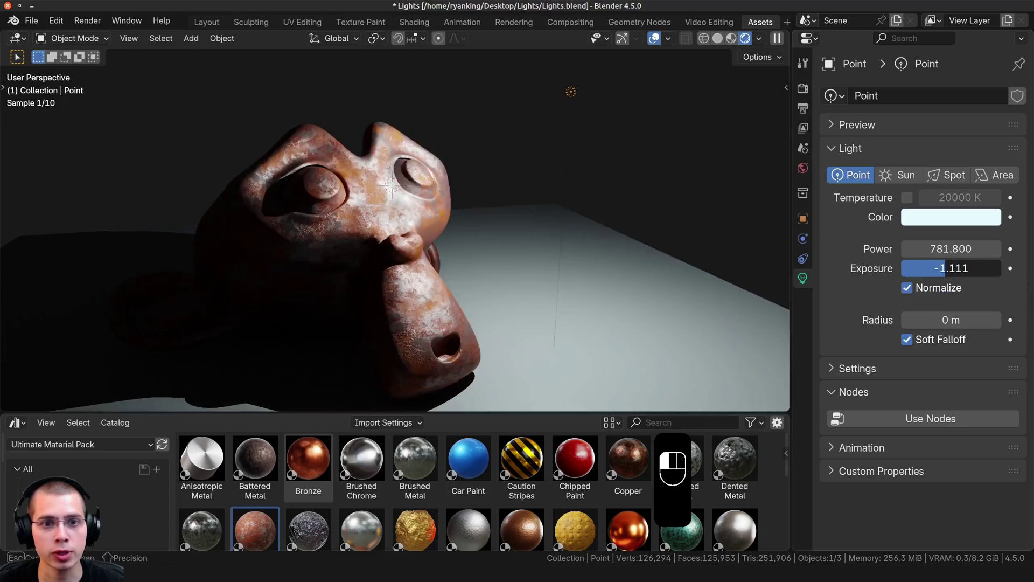
left_click_drag(951, 268, 986, 248)
scroll(493, 175, "down", 4)
left_click_drag(986, 248, 966, 273)
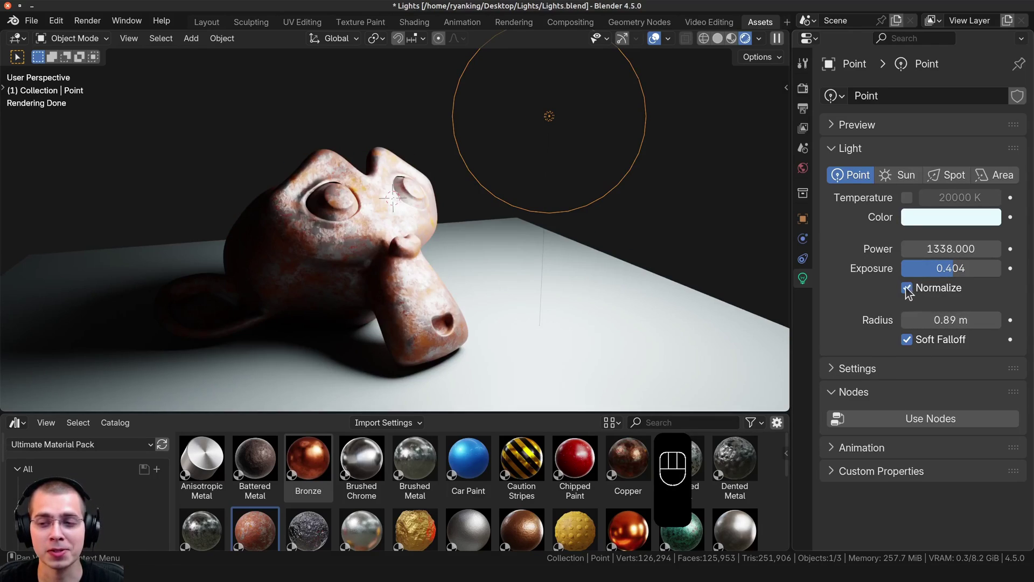
Toggle the light's Normalize option off and back on, and try a smaller radius.
left_click(907, 287)
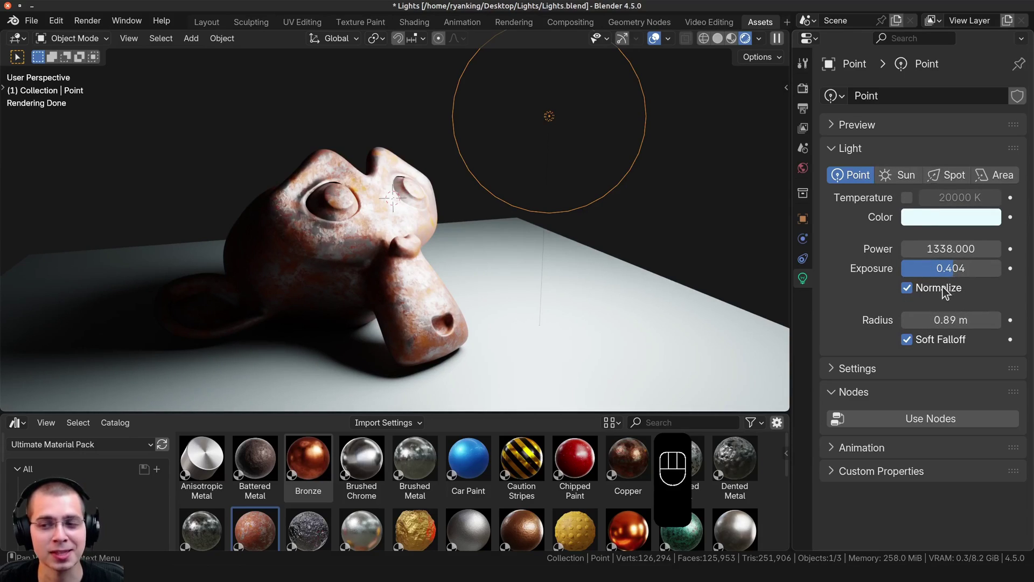
left_click(908, 288)
left_click(909, 289)
mouse_move(924, 318)
left_mouse_down()
mouse_move(888, 319)
mouse_move(1014, 320)
mouse_move(925, 320)
left_mouse_up()
left_click(908, 289)
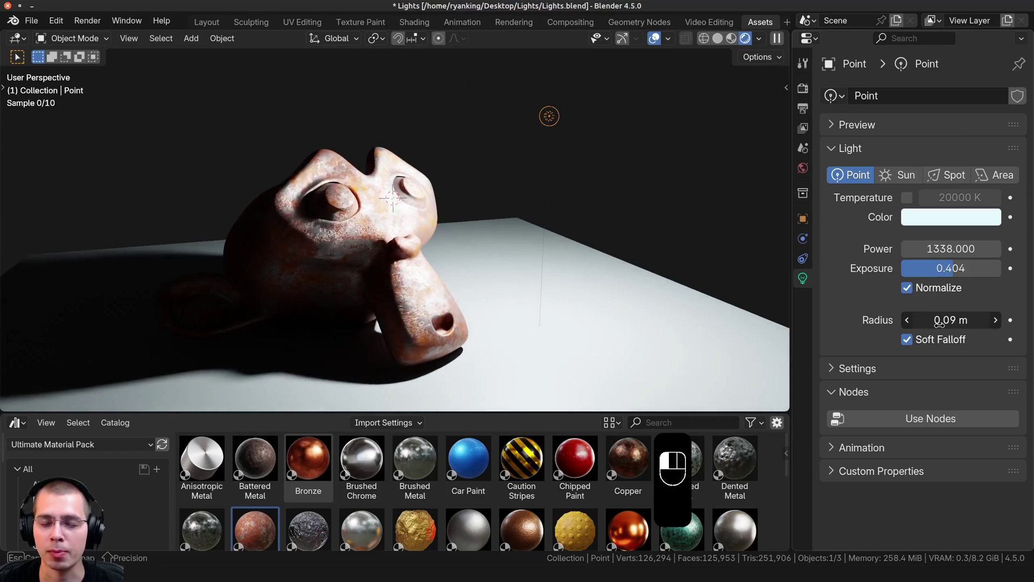
Try radius values of 1.73 m and 0.01 m on the point light to compare soft and sharp shadows.
middle_click_drag(620, 194, 633, 192)
middle_click_drag(633, 191, 650, 179, "ctrl")
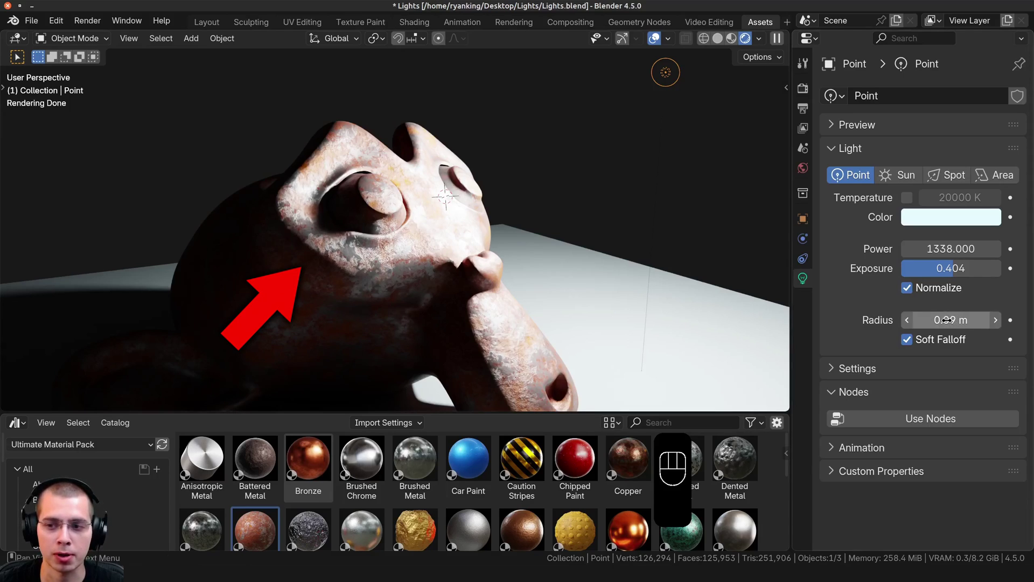
left_click_drag(946, 320, 1032, 320)
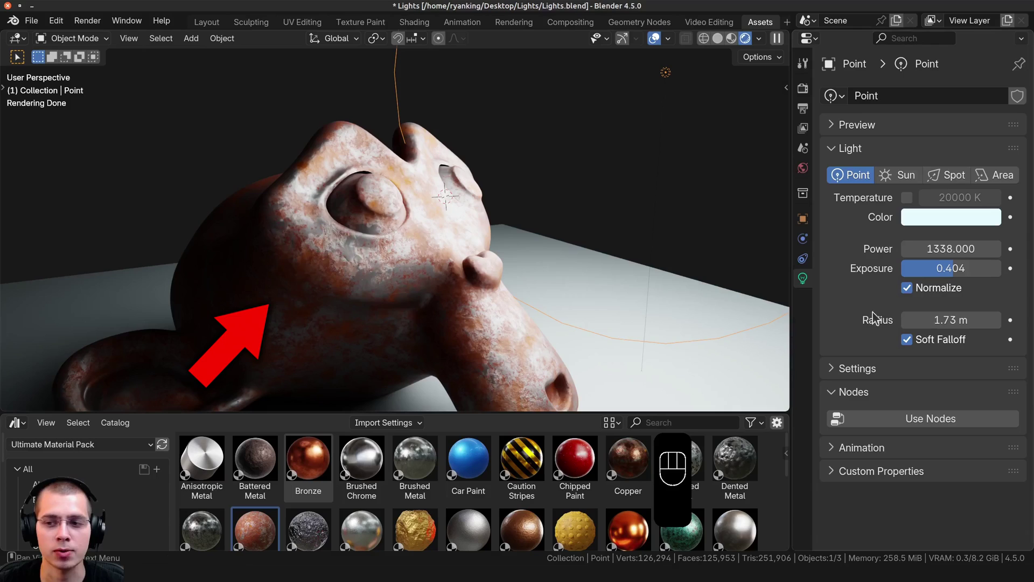
left_click_drag(911, 320, 815, 320)
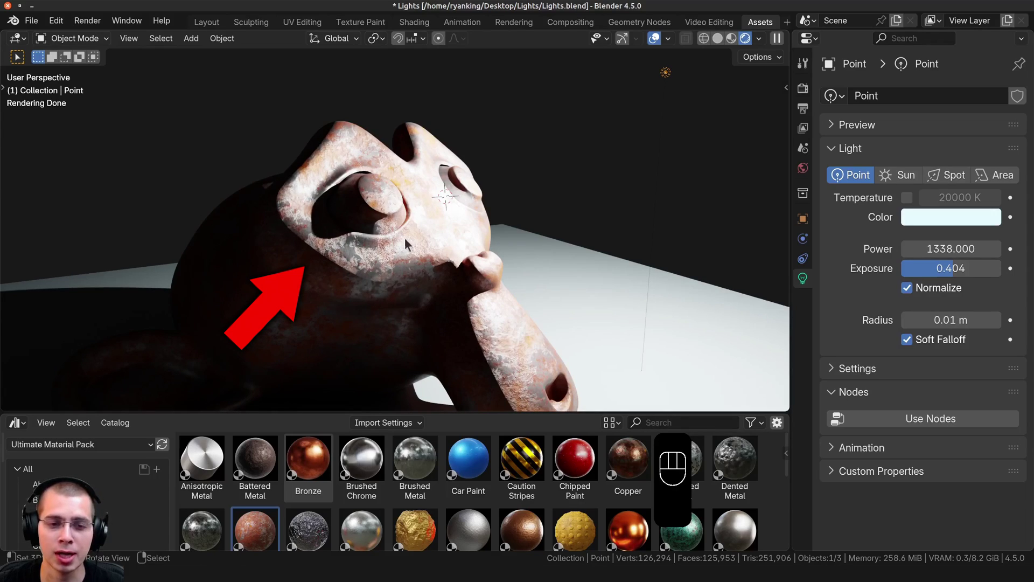
Try larger and smaller light radii, ending at 1.28 m, and set the power to 1075.1.
left_click_drag(943, 320, 1011, 320)
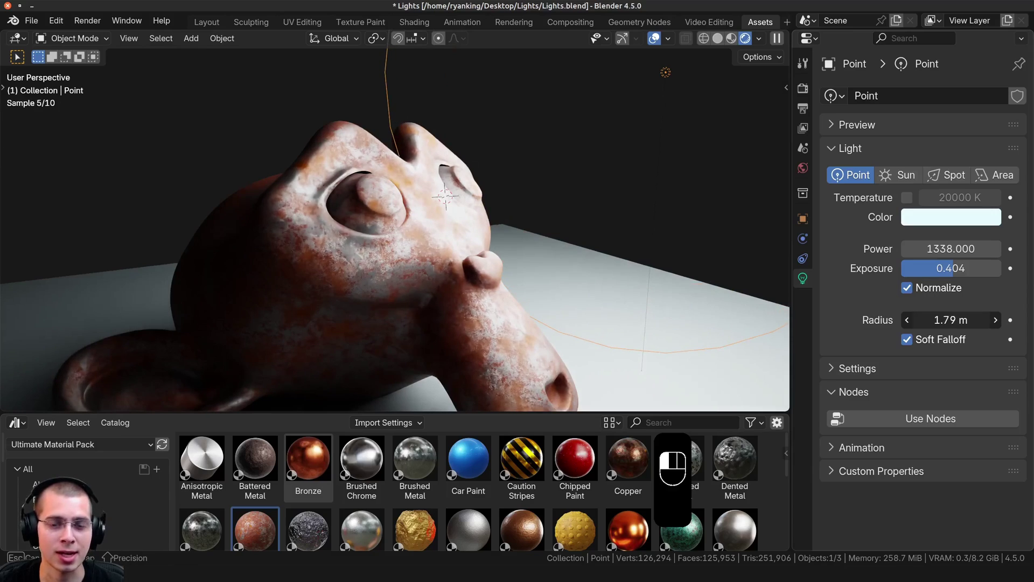
left_click_drag(952, 320, 957, 320)
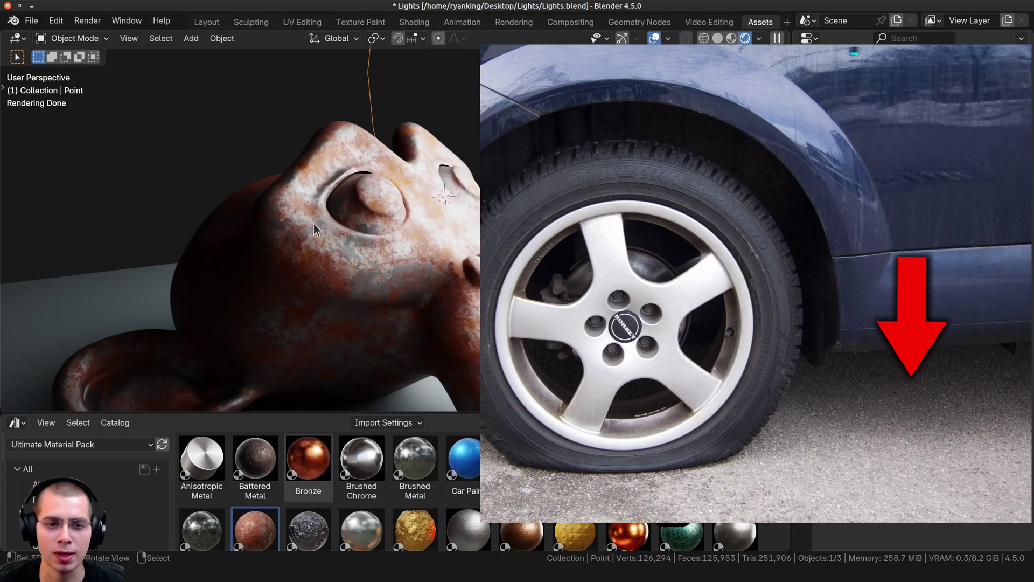
key("g")
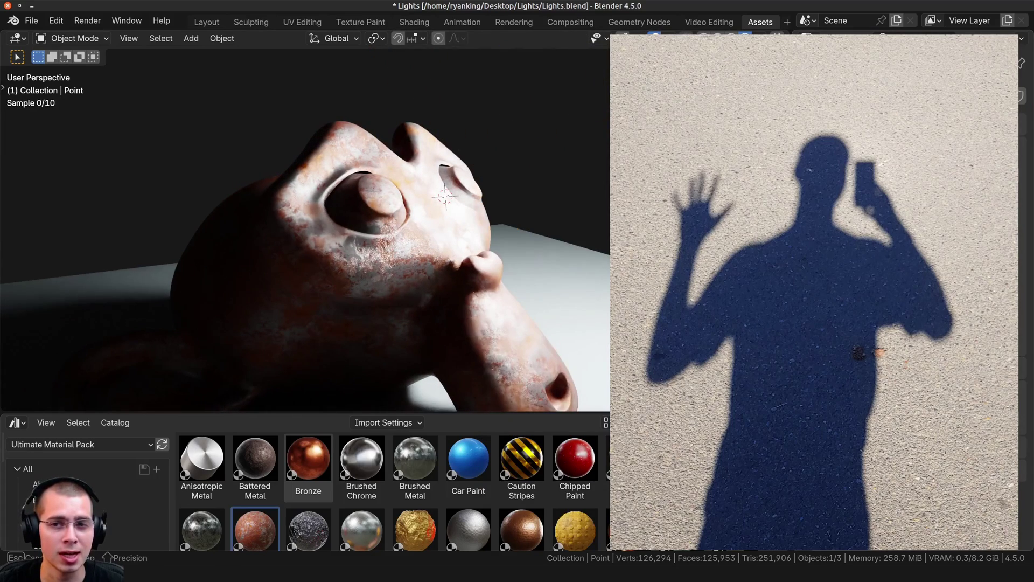
left_click_drag(957, 320, 933, 320)
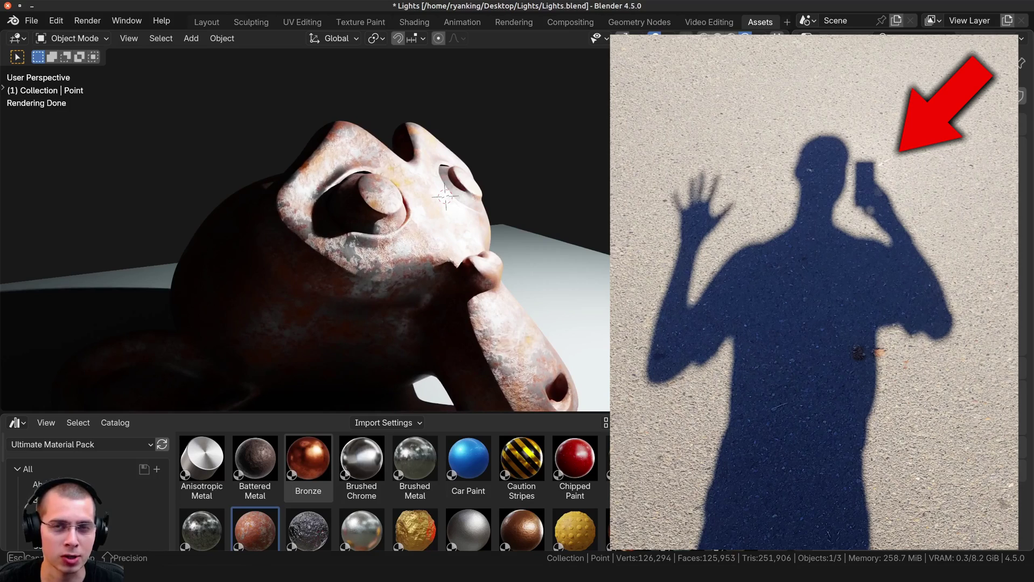
left_click_drag(942, 320, 942, 320)
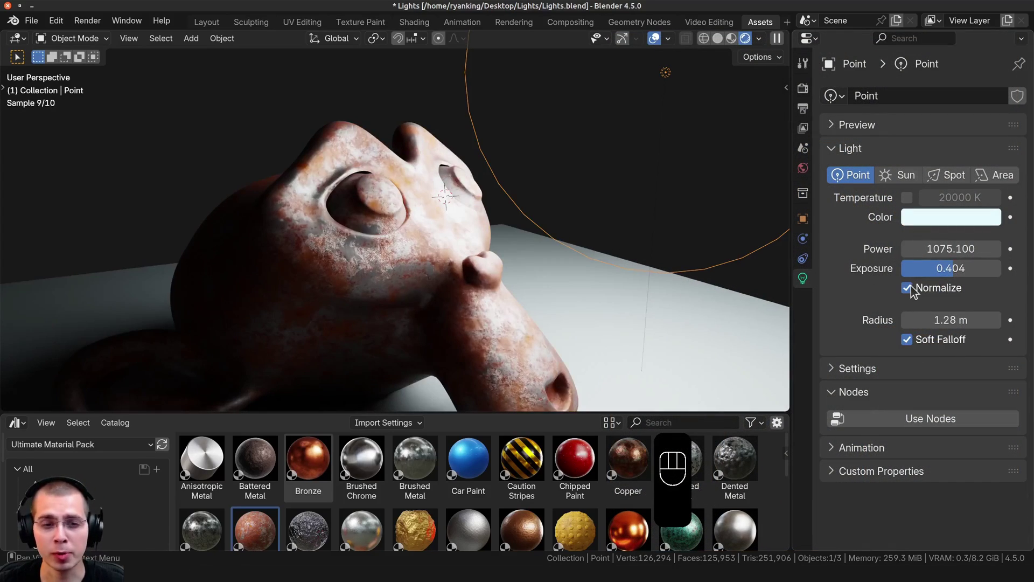
Turn off Normalize, try radius 1.53 m with exposure -5.859, and set radius 0.23 m with exposure 1.717.
left_click(910, 288)
left_click_drag(935, 321, 954, 320)
left_click_drag(949, 268, 922, 269)
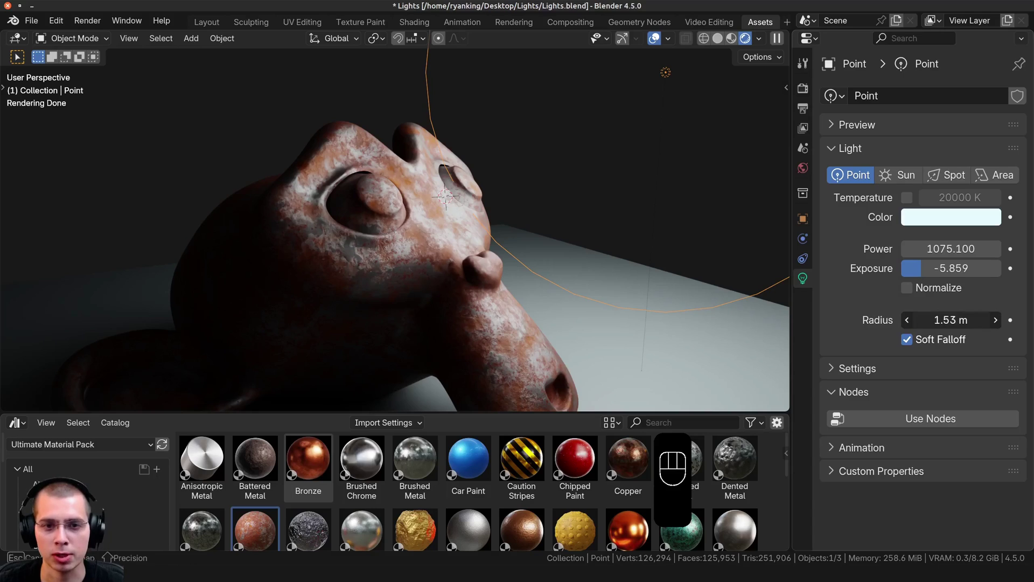
left_click_drag(927, 320, 754, 319)
left_click_drag(923, 268, 963, 269)
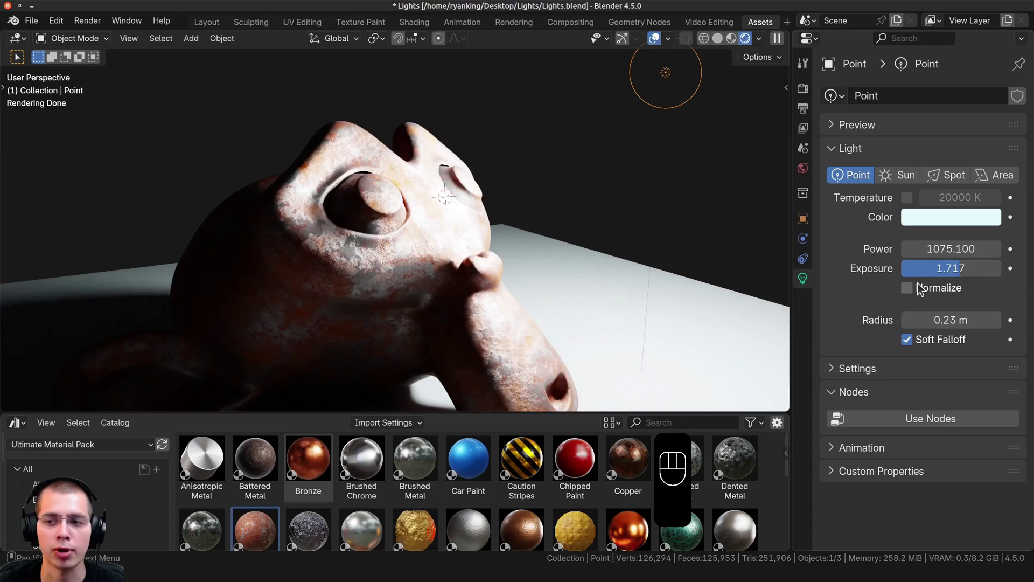
Re-enable Normalize and set the light's exposure to 0.505 and radius to 1.44 m.
left_click(920, 288)
left_click_drag(951, 320, 987, 320)
mouse_move(951, 268)
left_mouse_down()
mouse_move(925, 268)
mouse_move(960, 269)
left_mouse_up()
left_click_drag(960, 318, 949, 320)
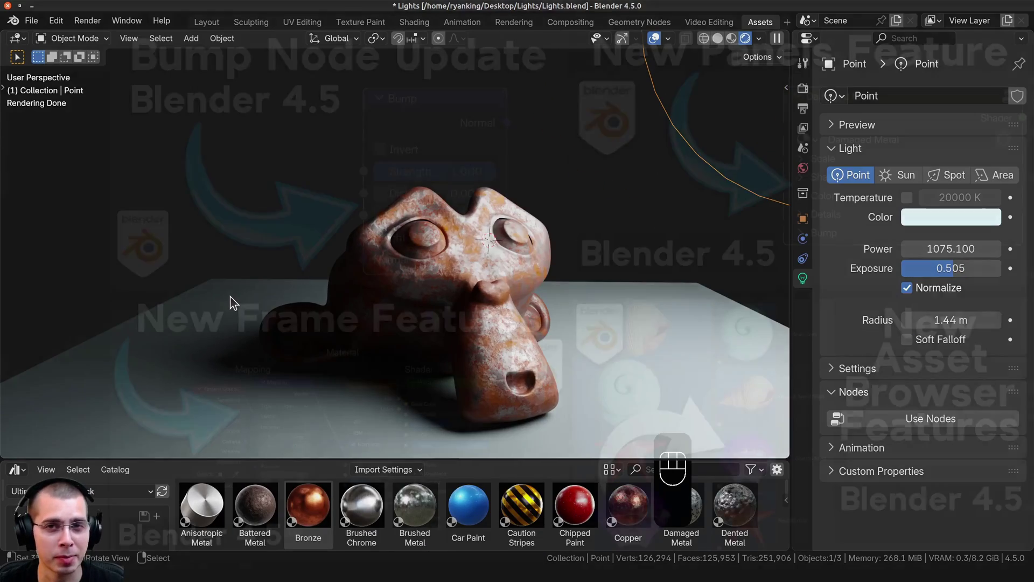